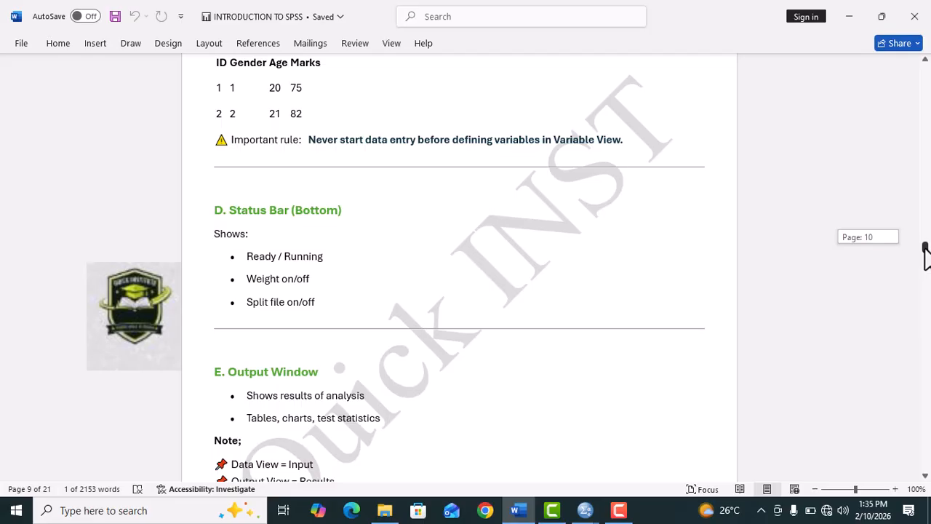
Step: Read the Output Window section of the SPSS notes and switch to the IBM SPSS Statistics Viewer output
left_click_drag(924, 247, 876, 281)
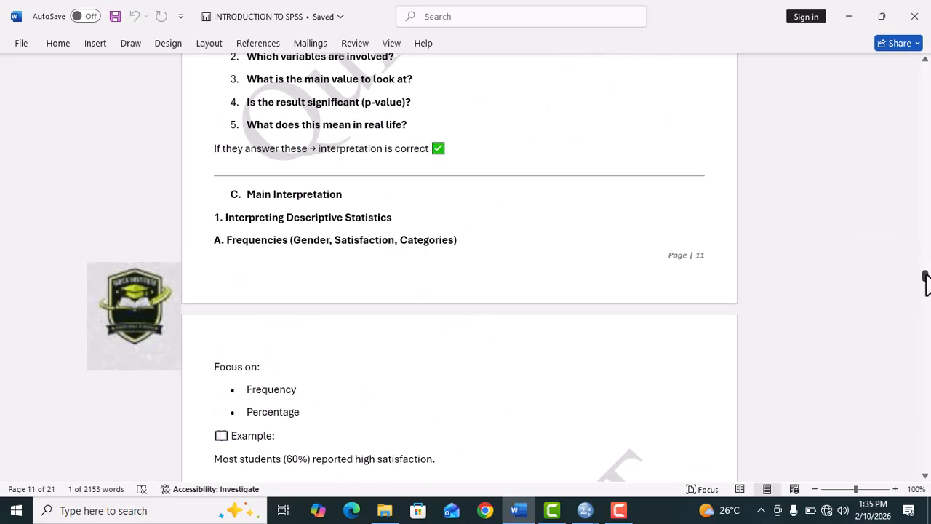
left_click_drag(924, 275, 925, 251)
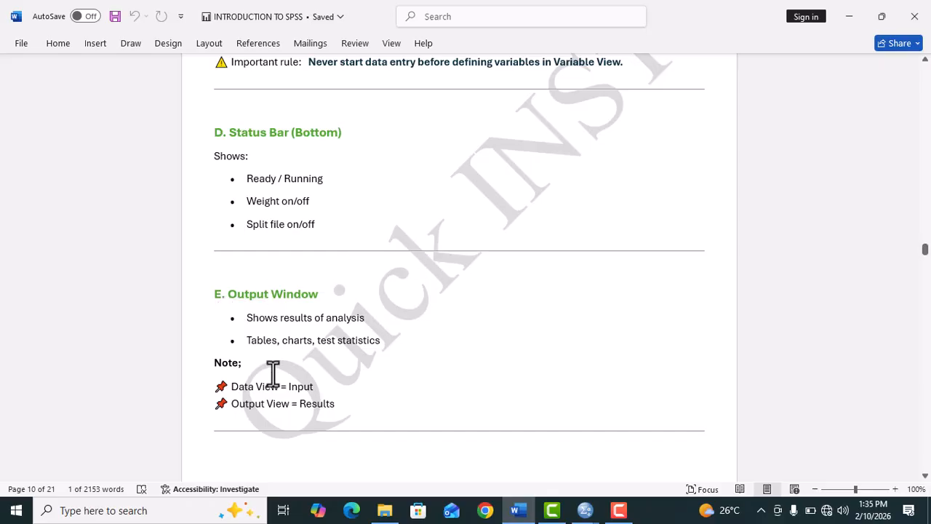
mouse_move(586, 509)
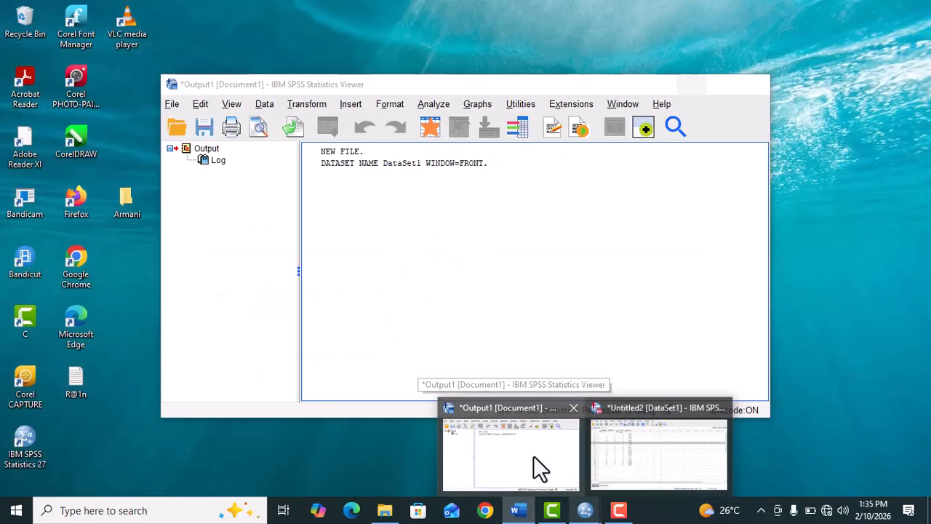
left_click(533, 455)
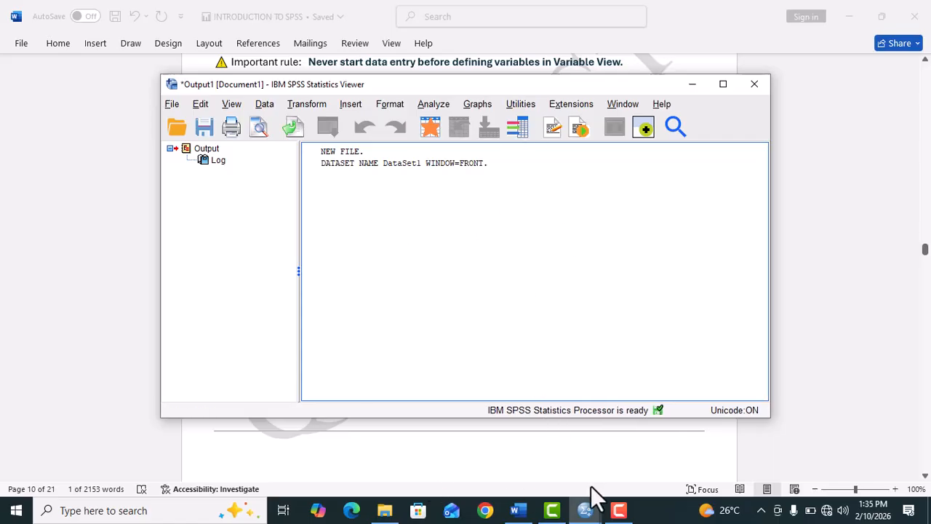
Step: Switch to the SPSS Data Editor holding the student data and open the Frequencies analysis from the descriptive statistics
mouse_move(580, 505)
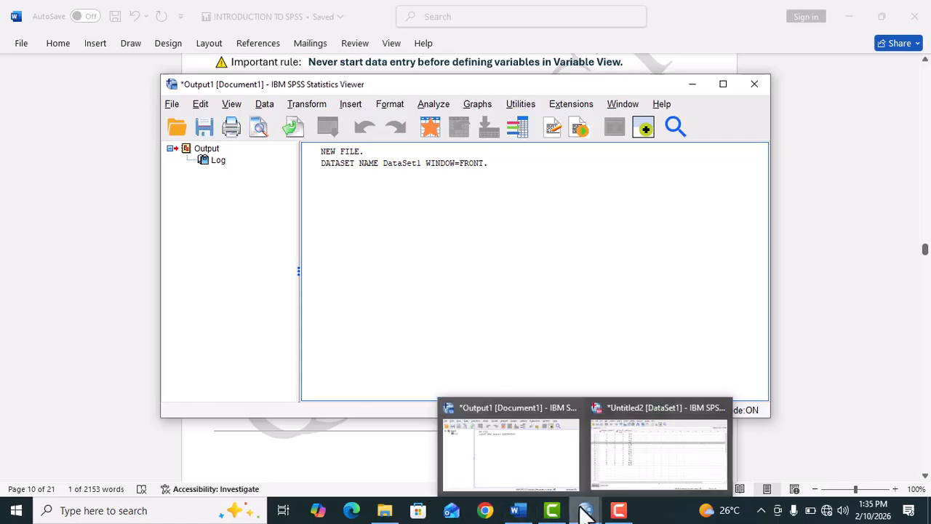
left_click(628, 465)
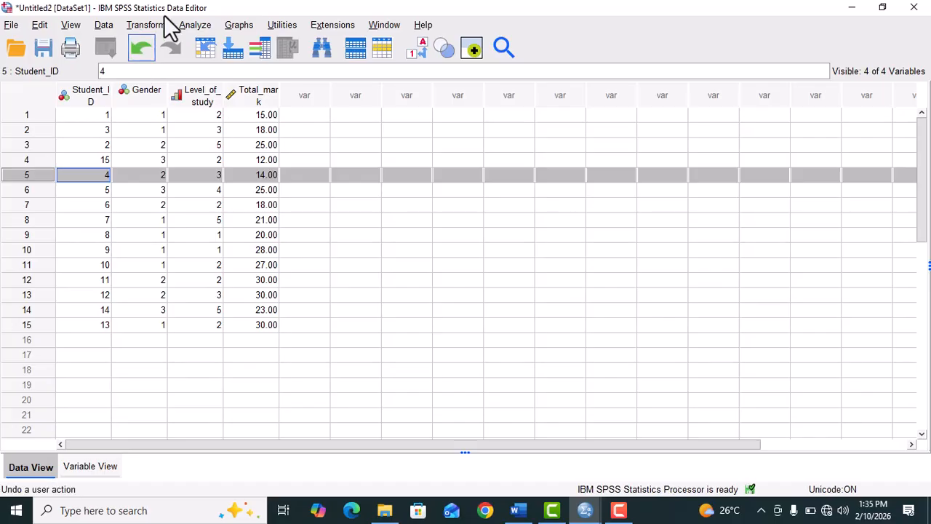
left_click(199, 24)
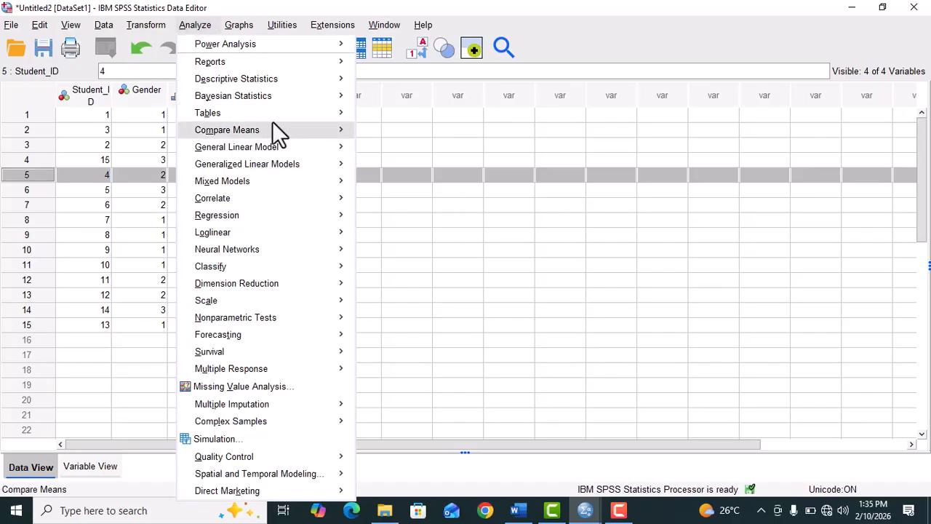
mouse_move(329, 80)
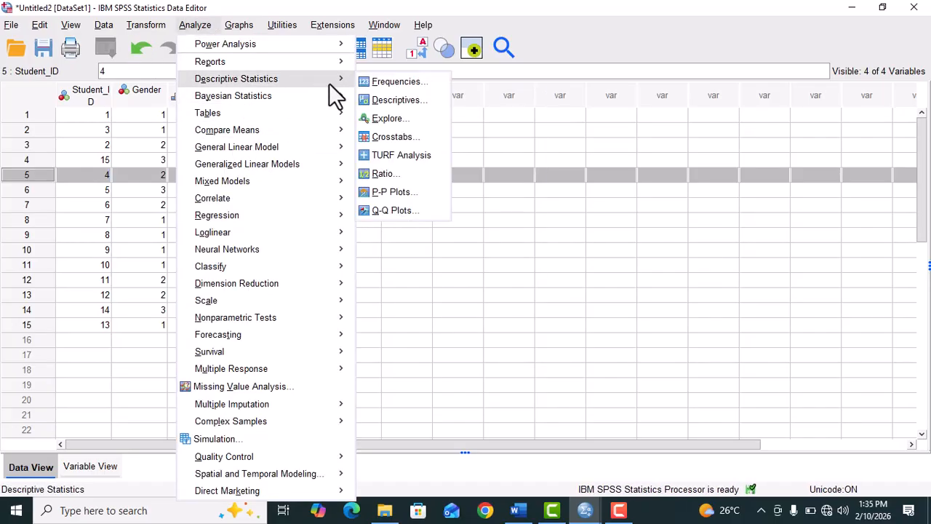
left_click(373, 82)
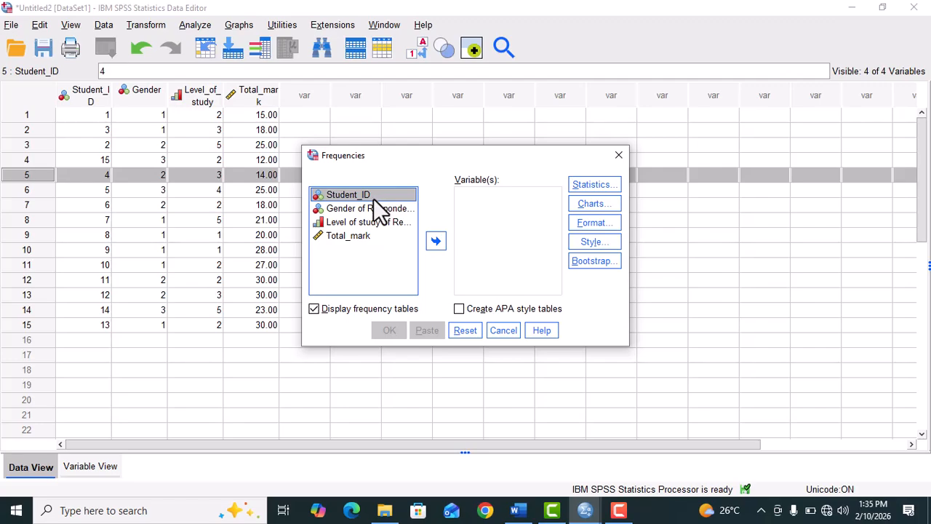
Step: Add Student_ID, Gender, Level of study and Total_mark to the variables analysed by Frequencies
left_click(436, 242)
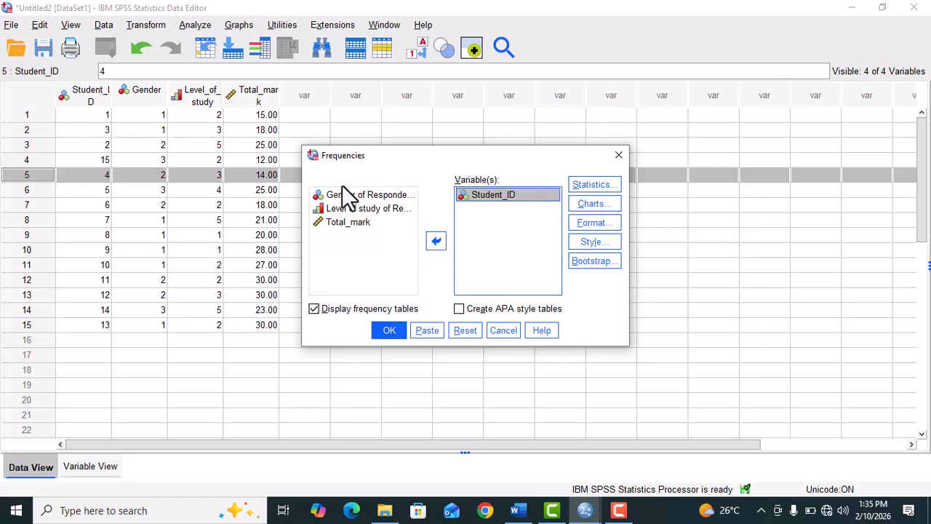
left_click(360, 194)
left_click(435, 242)
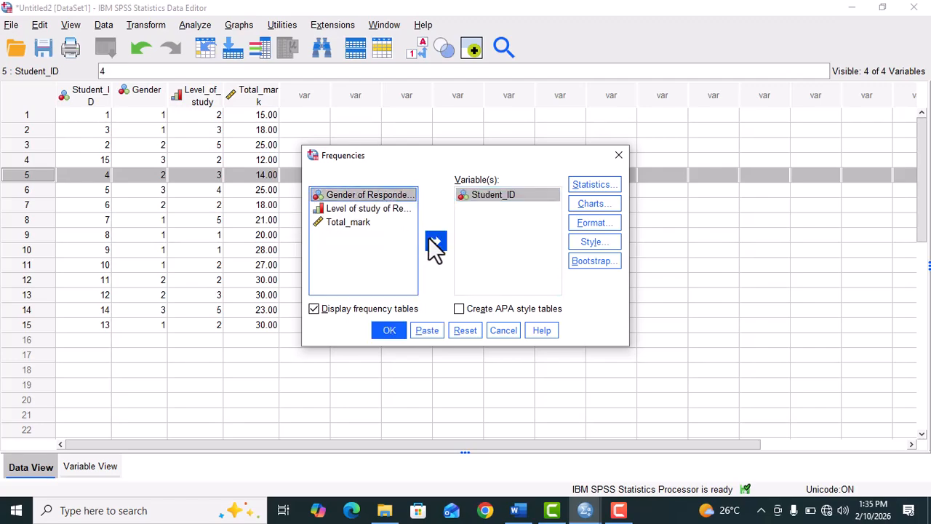
left_click(357, 197)
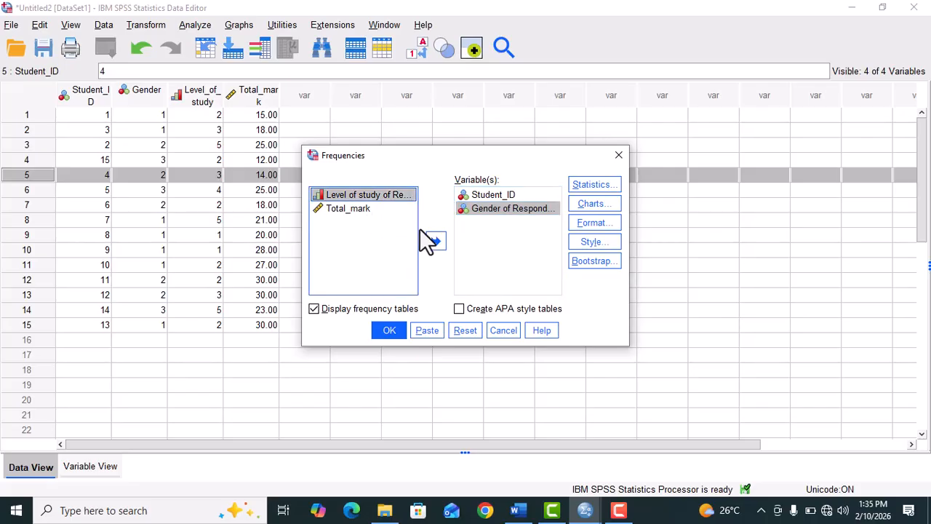
left_click(436, 242)
left_click(340, 198)
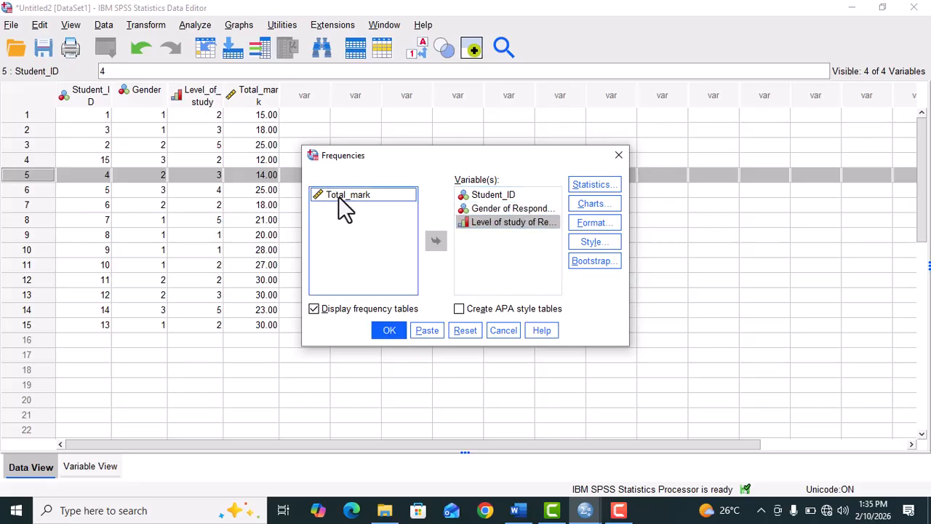
left_click(436, 242)
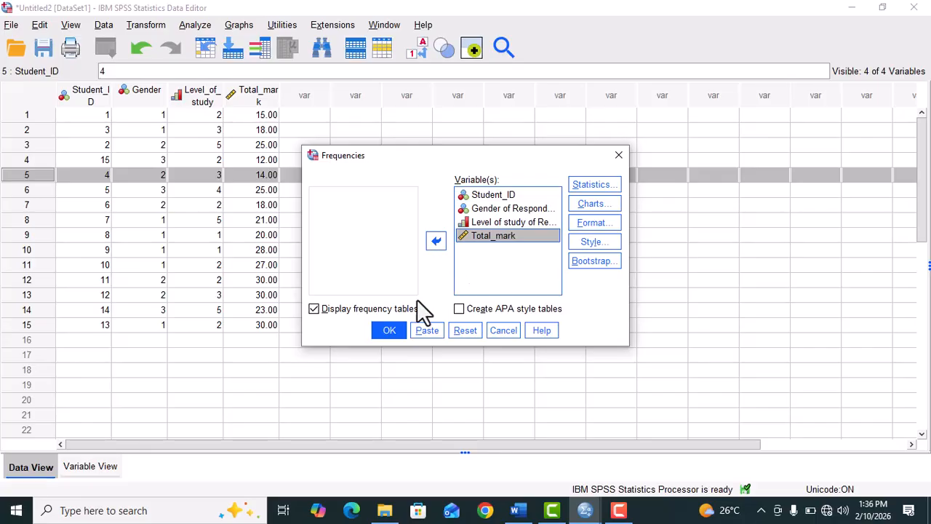
Step: Include the mean, median, mode and sum as central tendency statistics for the Frequencies analysis
left_click(602, 188)
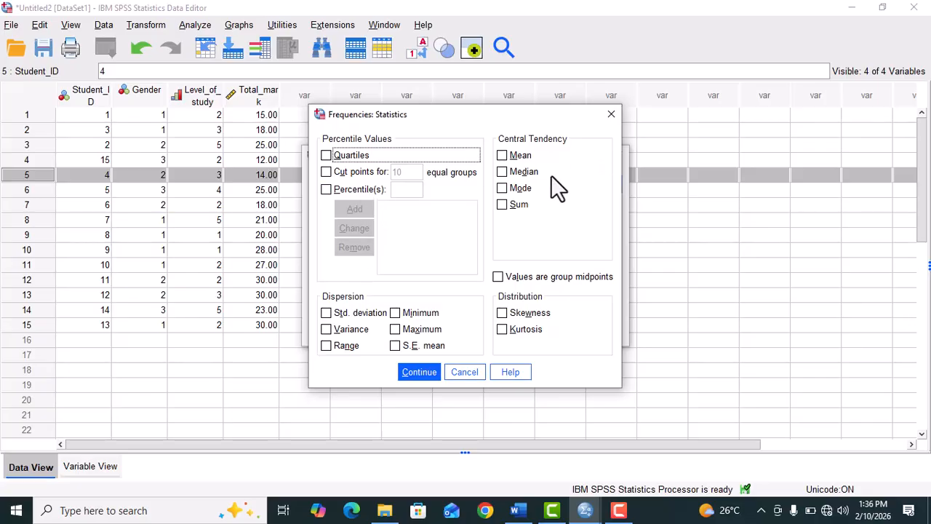
left_click(501, 155)
left_click(502, 173)
left_click(503, 190)
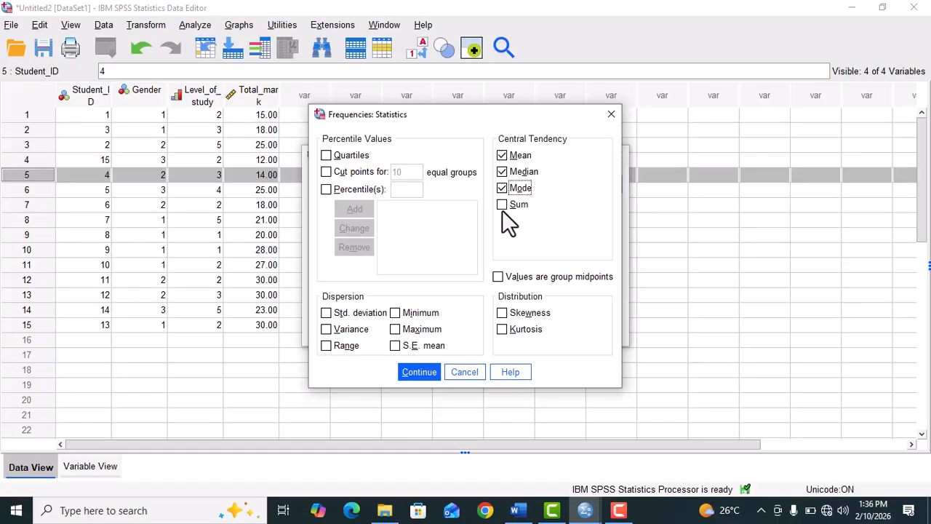
left_click(502, 205)
Step: Include quartiles, skewness, kurtosis and all dispersion statistics: standard deviation, variance, range, minimum, maximum and S.E. mean
left_click(326, 155)
left_click(326, 313)
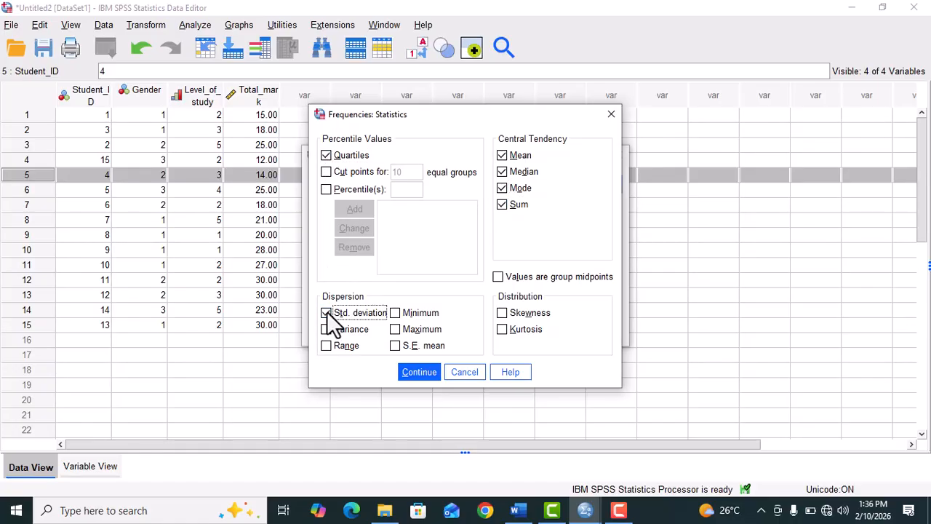
left_click(502, 312)
left_click(502, 329)
left_click(396, 312)
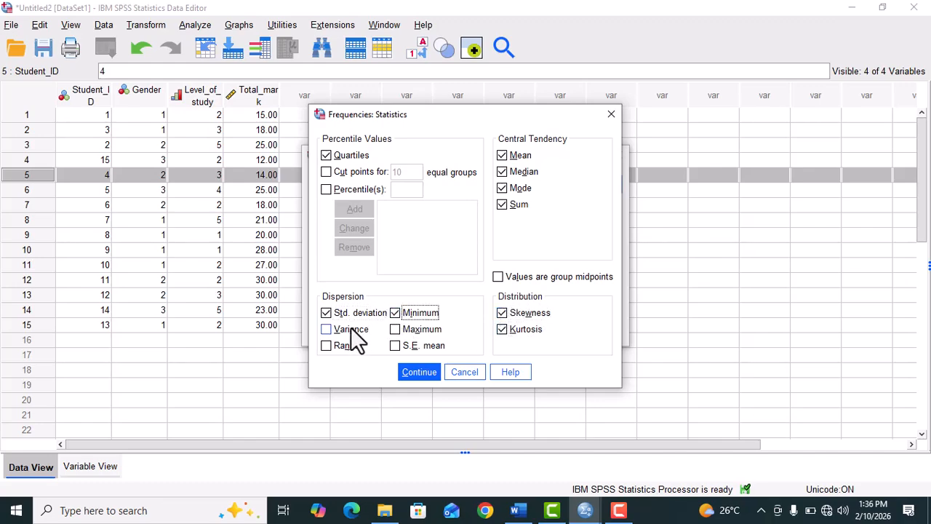
left_click(326, 330)
left_click(397, 329)
left_click(395, 346)
left_click(326, 345)
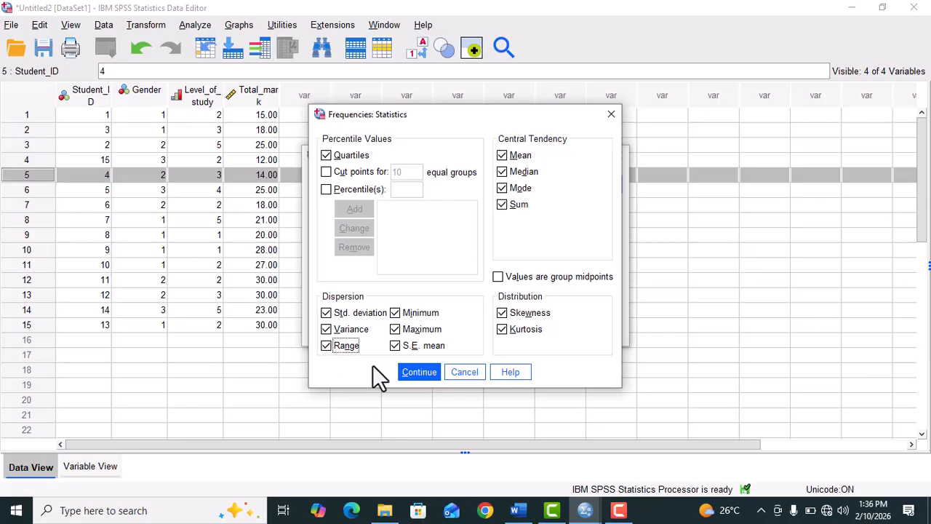
left_click(417, 369)
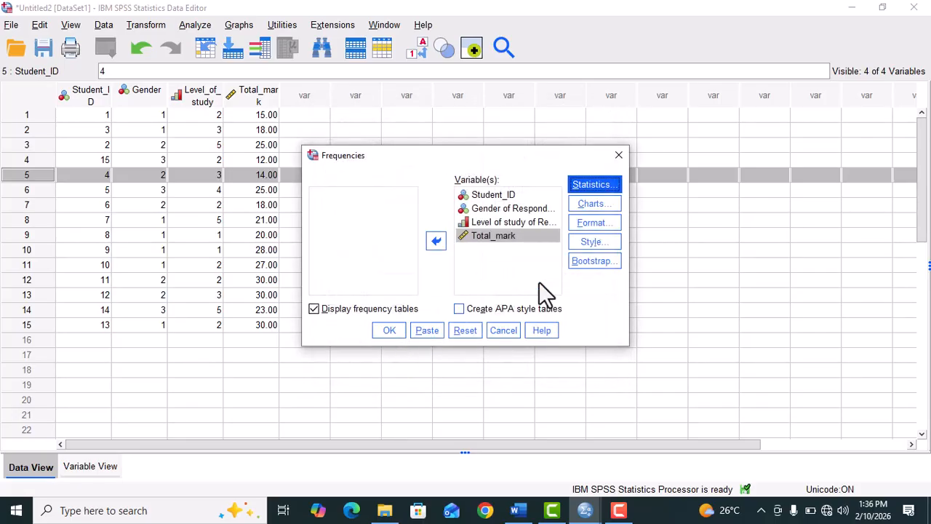
Step: Set the chart type to bar charts with frequencies as chart values and run the Frequencies analysis
left_click(582, 205)
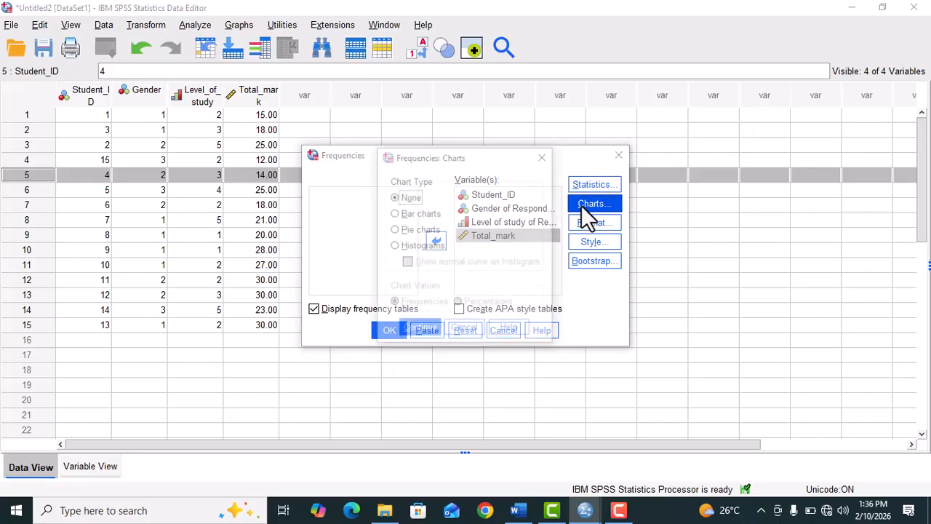
left_click(398, 214)
left_click(397, 231)
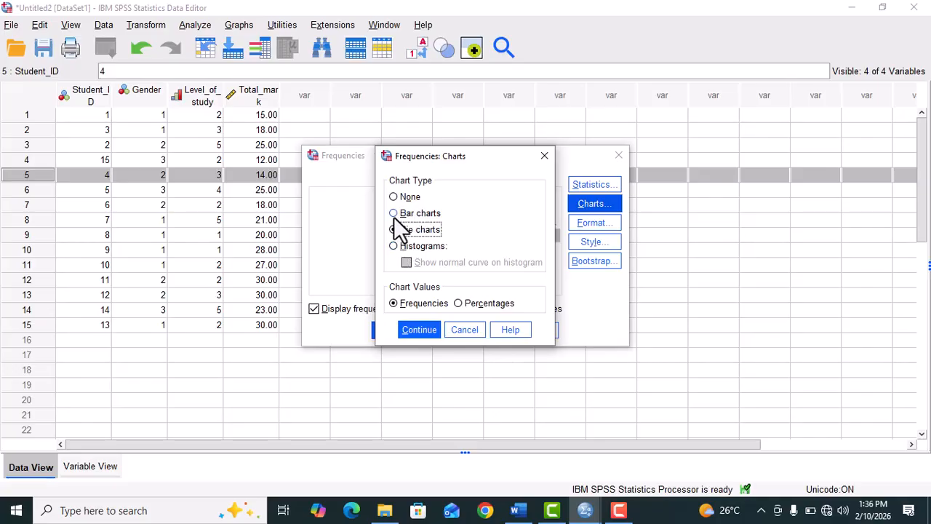
left_click(393, 213)
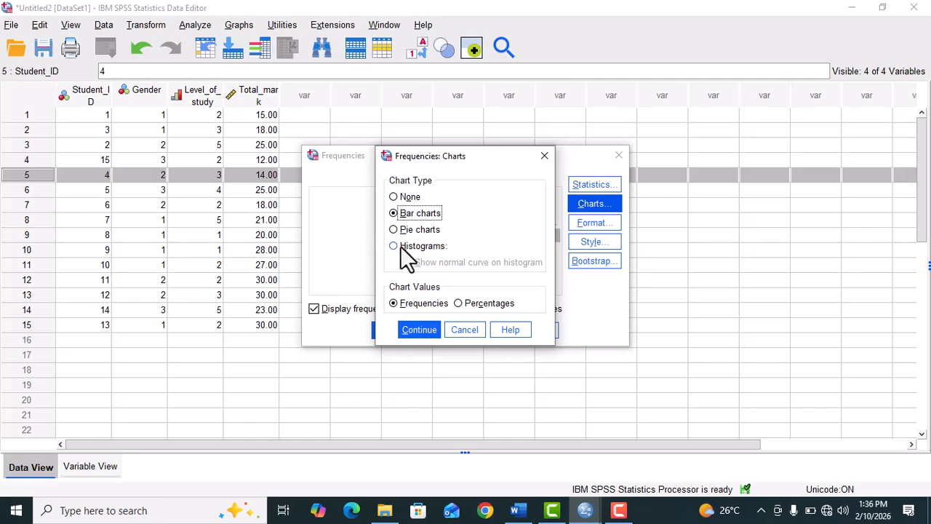
left_click(396, 246)
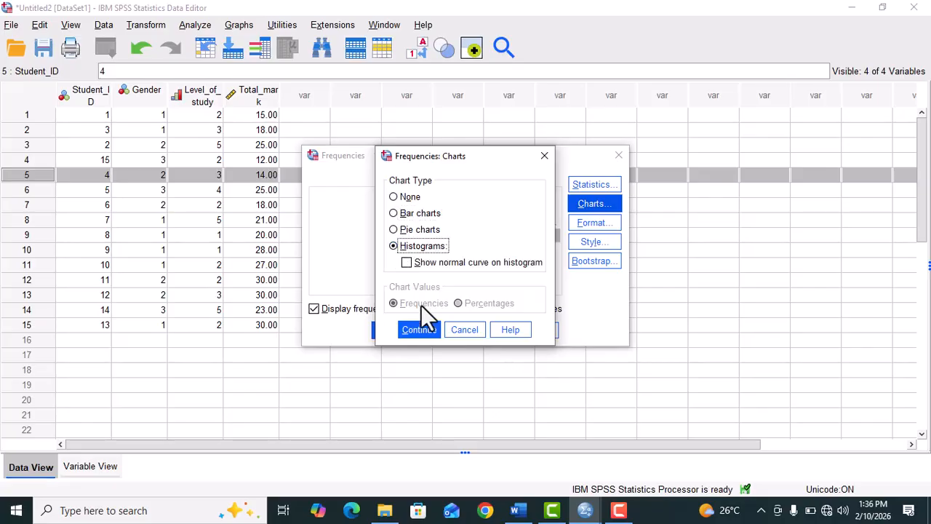
left_click(394, 213)
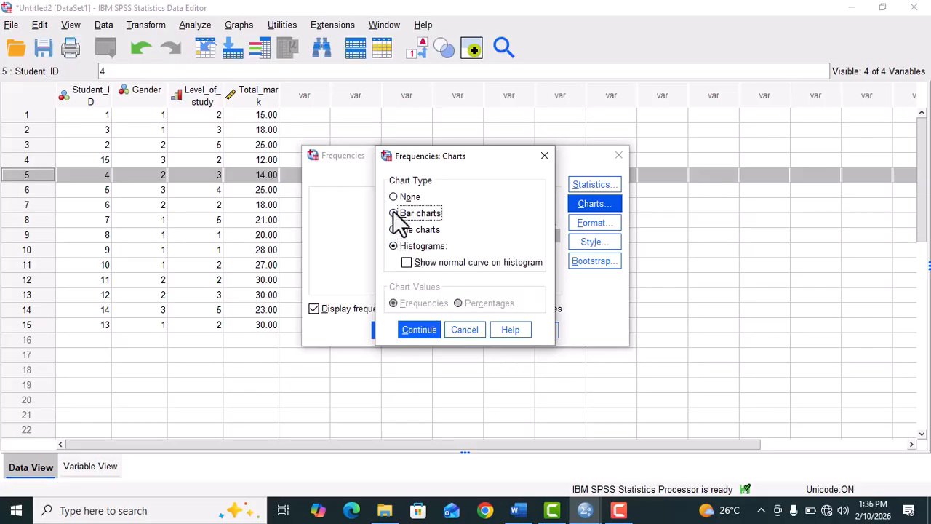
left_click(416, 332)
left_click(390, 331)
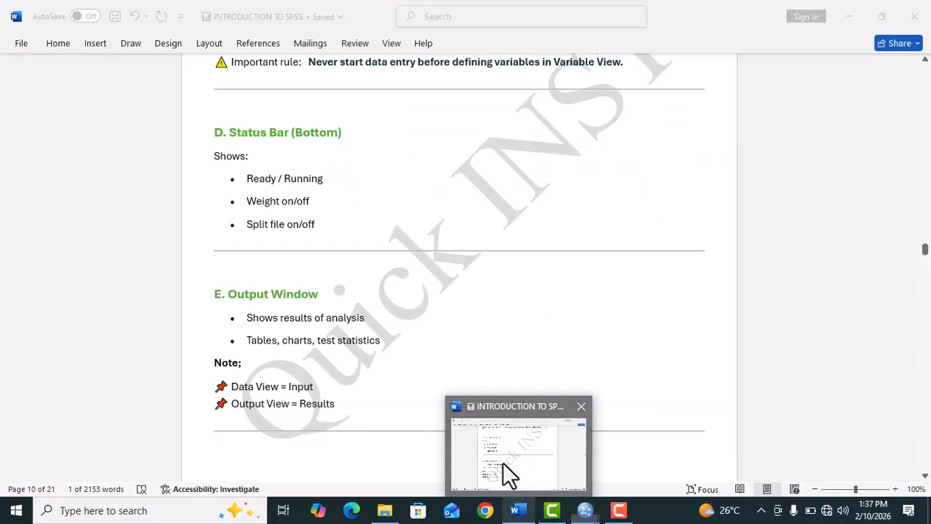
Step: Switch to the Word notes to check the Output Window section, and return to the SPSS Data Editor
left_click(503, 462)
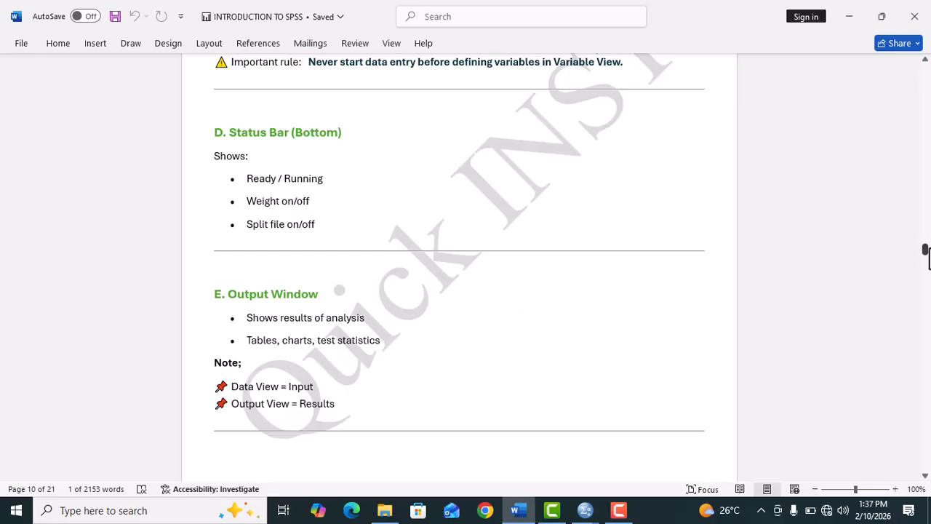
left_click_drag(927, 254, 927, 254)
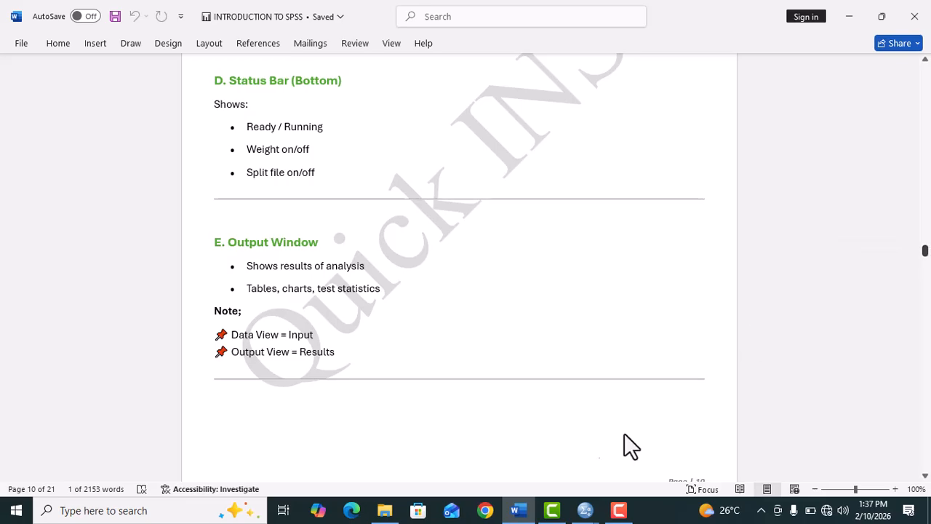
mouse_move(586, 513)
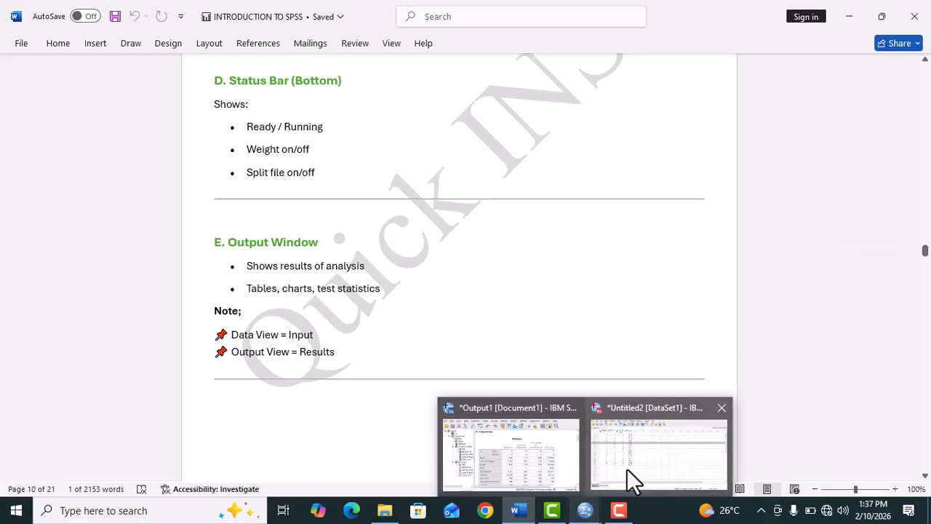
left_click(626, 468)
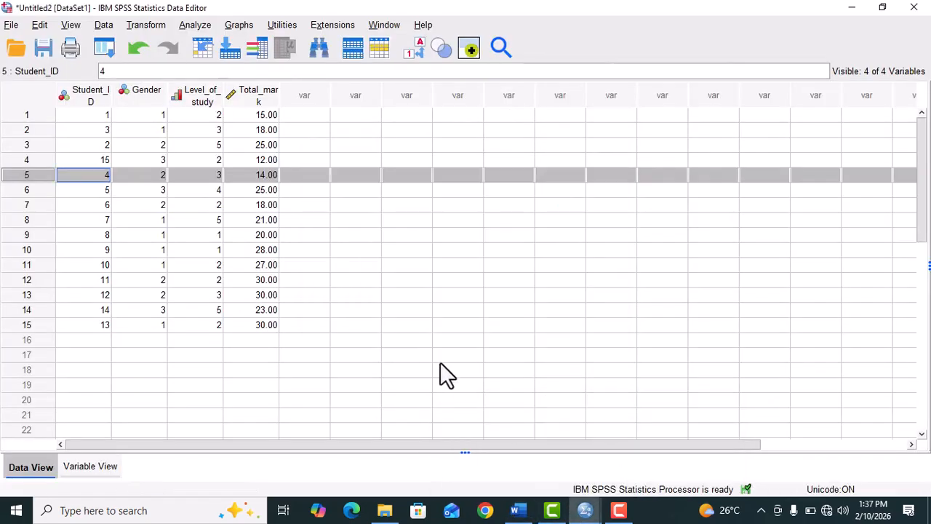
Step: Browse the available analysis categories, examining the procedures offered under Mixed Models, Neural Networks and Regression, without running any
left_click(196, 26)
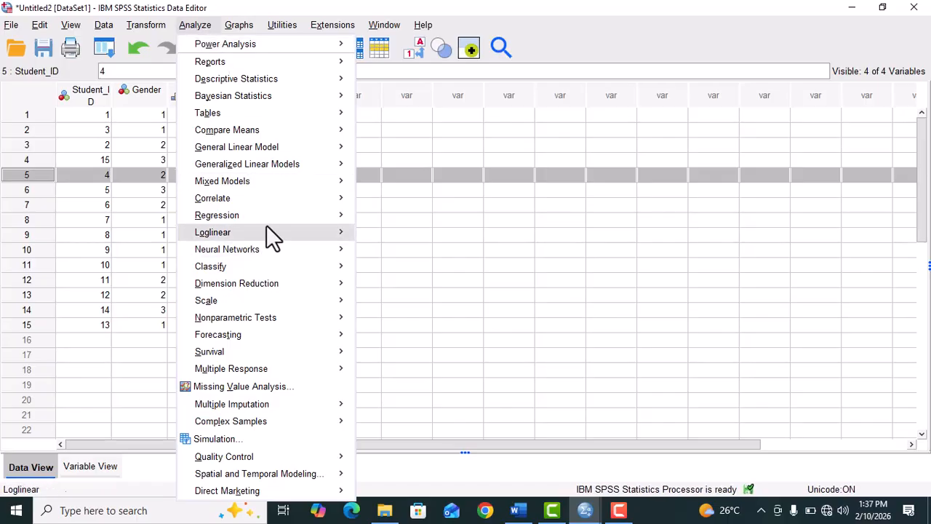
mouse_move(310, 199)
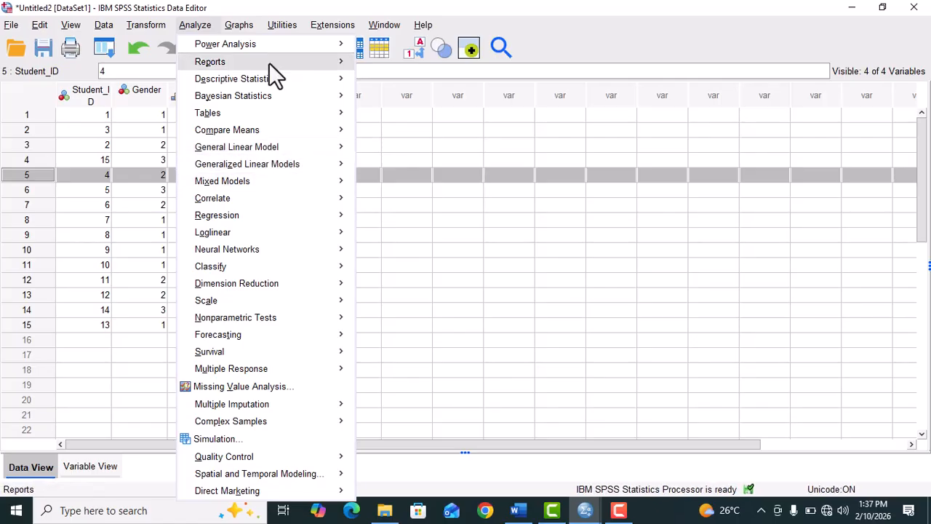
mouse_move(312, 87)
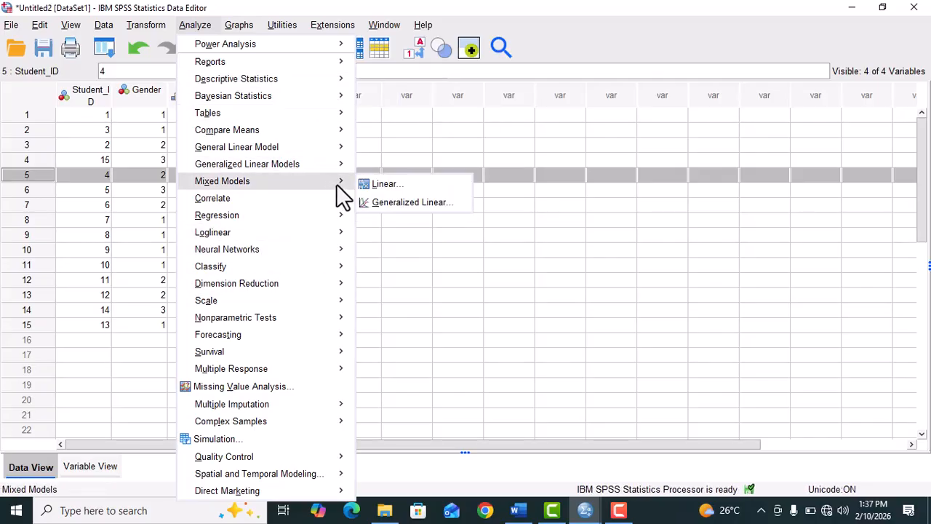
mouse_move(341, 191)
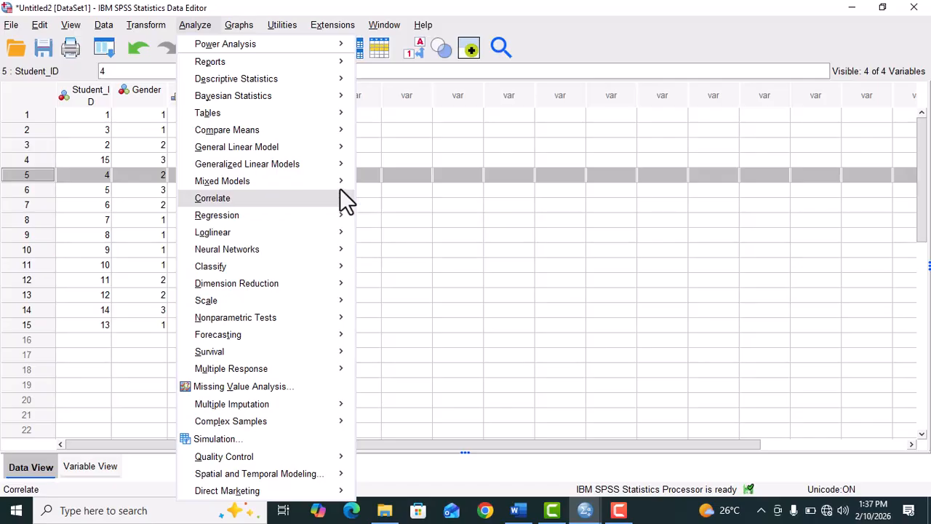
mouse_move(348, 132)
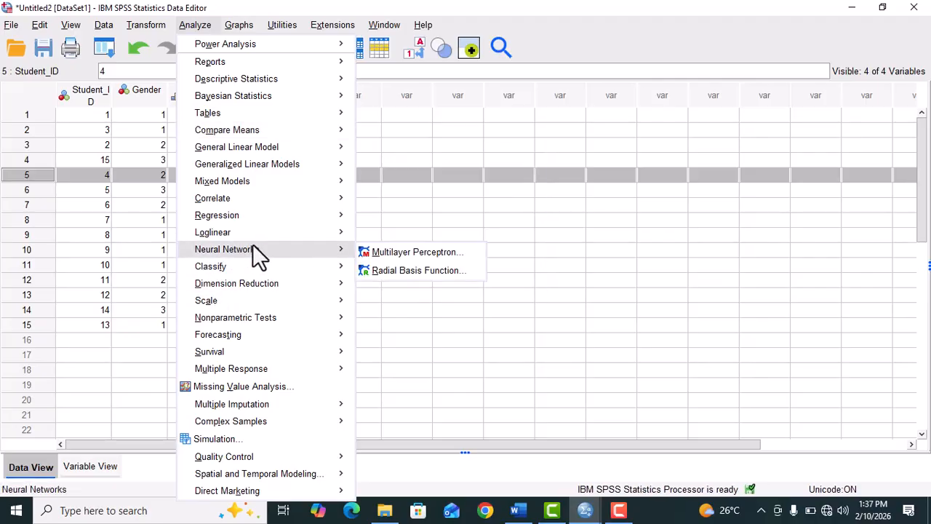
mouse_move(265, 216)
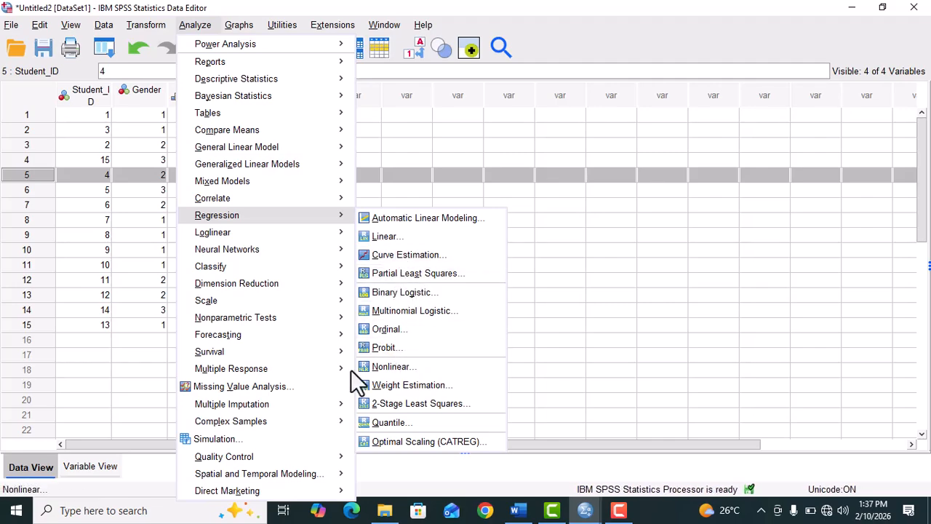
left_click(428, 235)
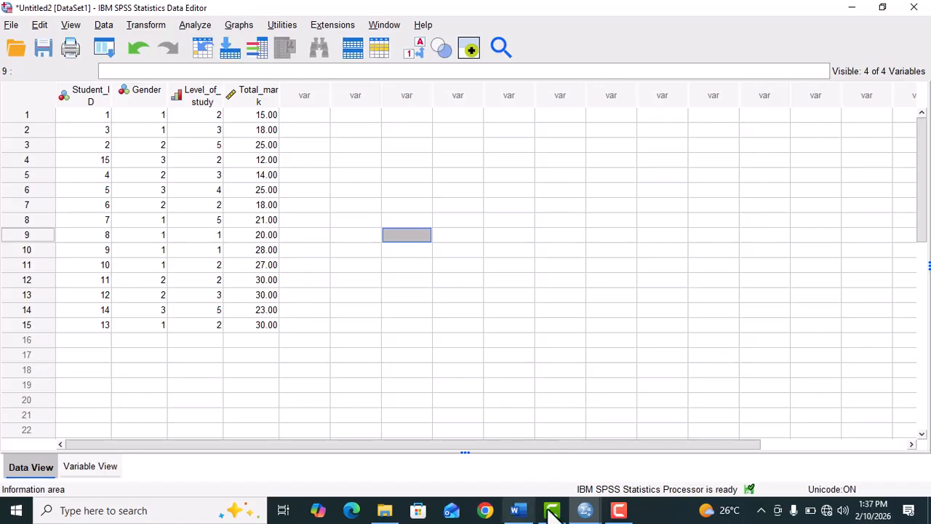
Step: Switch to the Output1 viewer window with the Frequencies results and maximize it
mouse_move(585, 510)
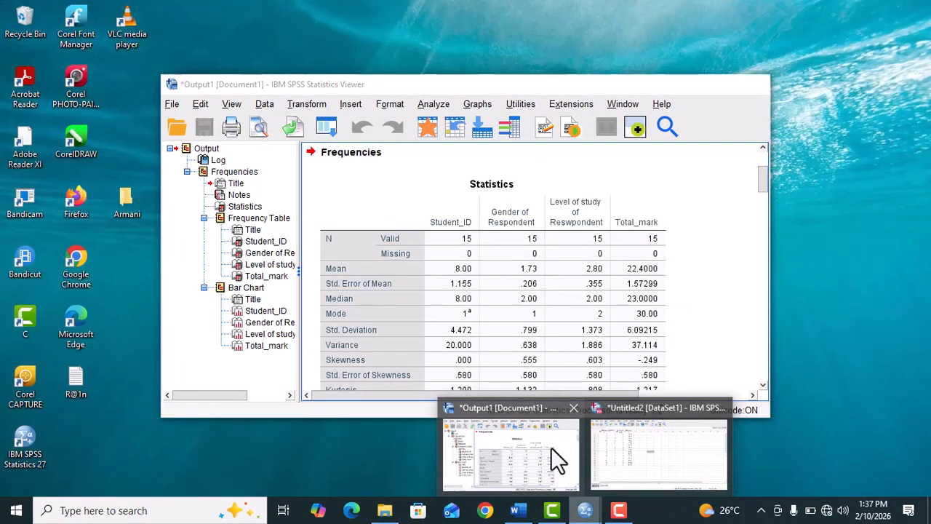
left_click(551, 446)
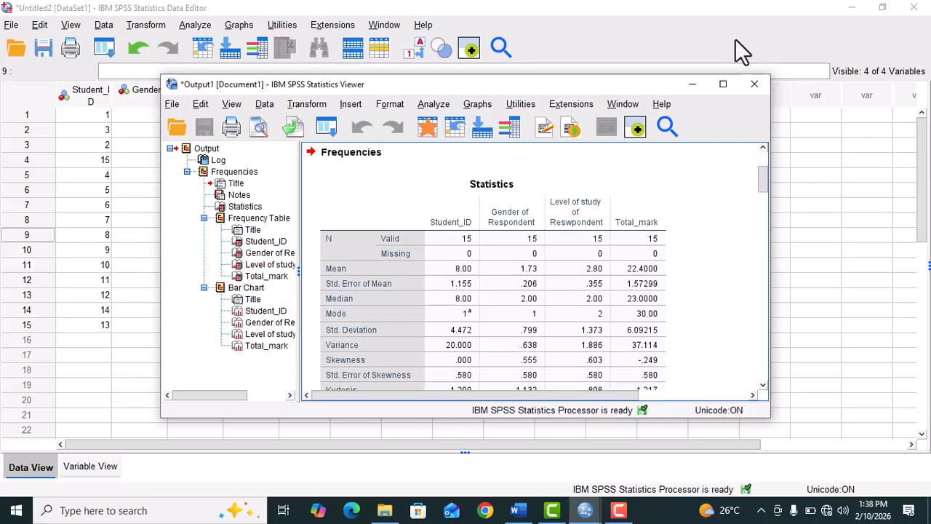
left_click(723, 85)
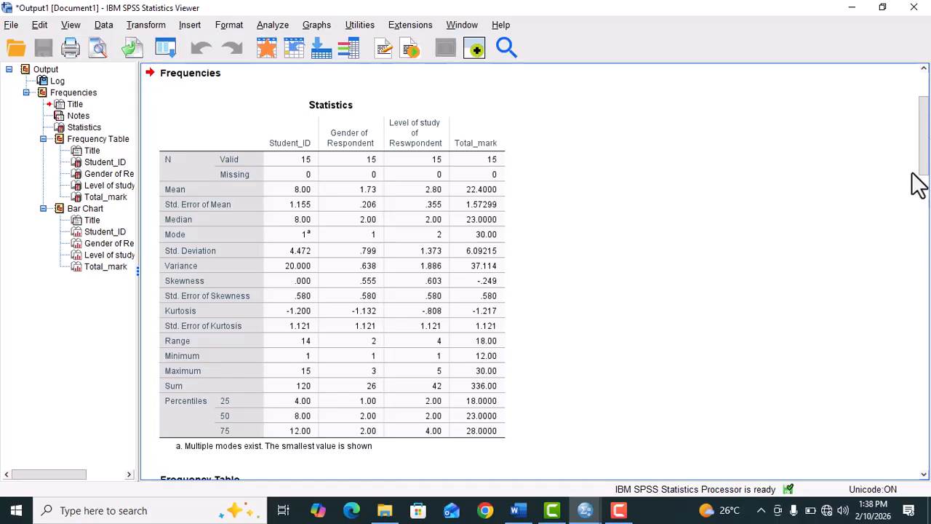
Step: Examine the frequency tables for gender and level of study in the Frequencies output
left_click_drag(925, 152, 929, 298)
left_click_drag(929, 296, 929, 272)
left_click(224, 325)
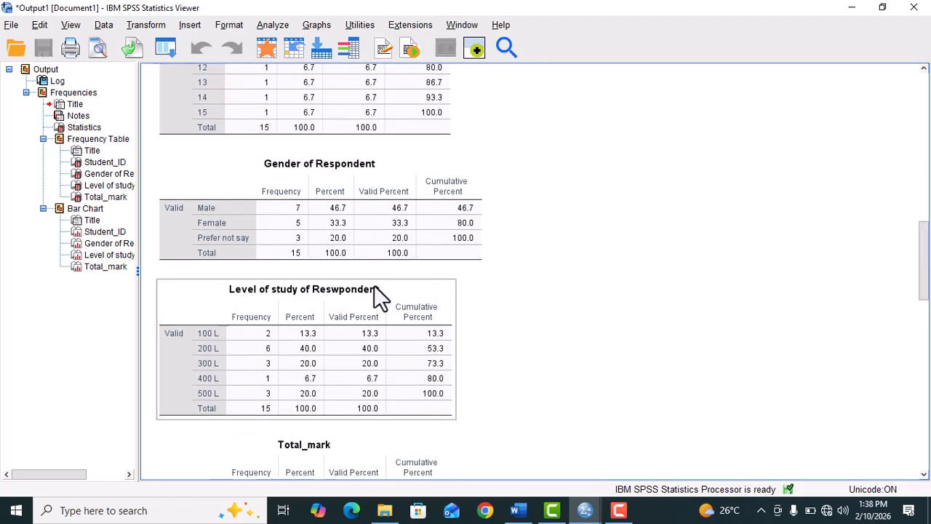
left_click(409, 275)
left_click(331, 288)
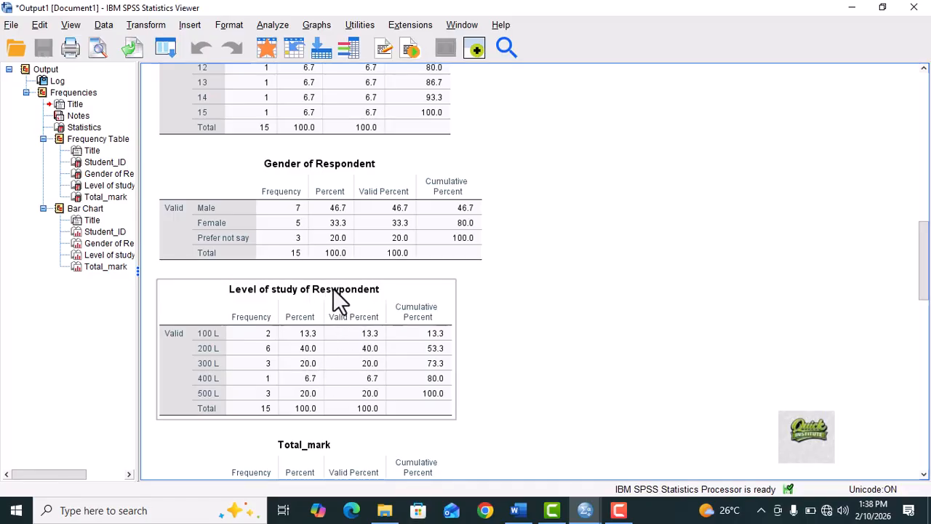
left_click(325, 465)
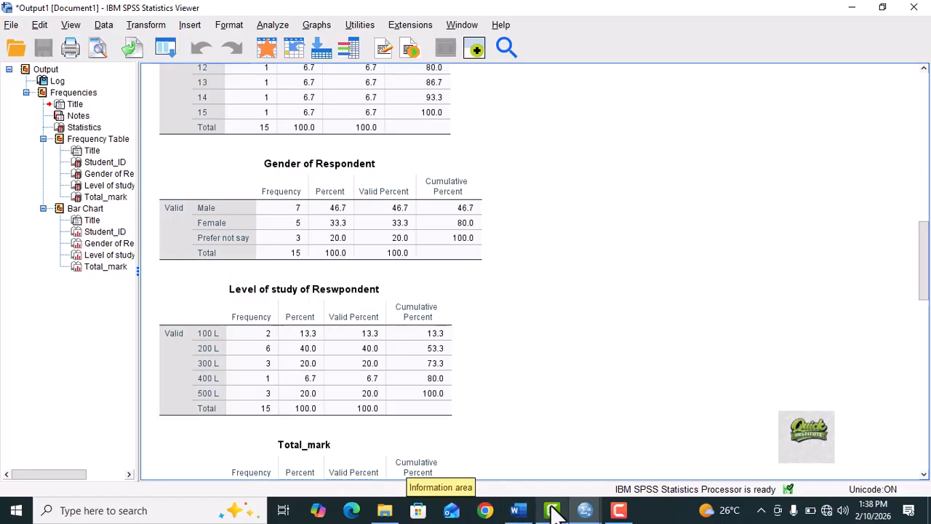
mouse_move(585, 511)
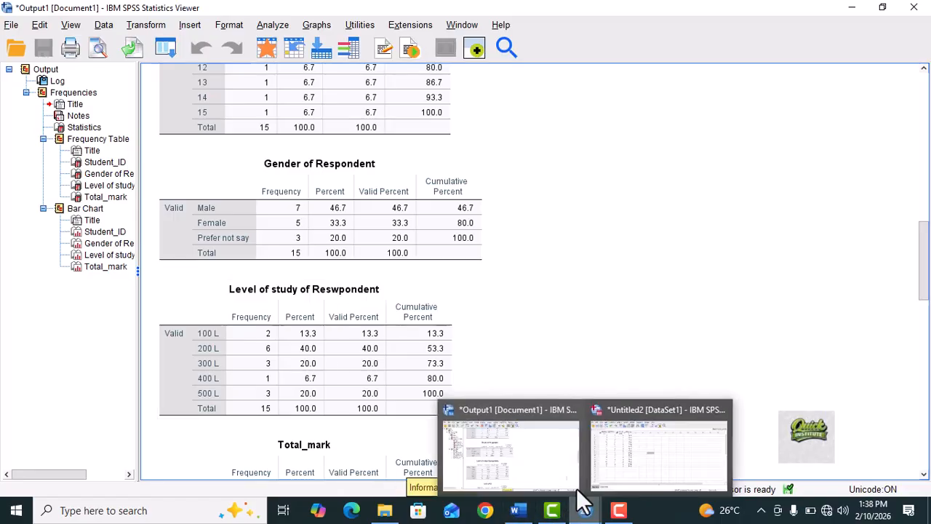
left_click(552, 463)
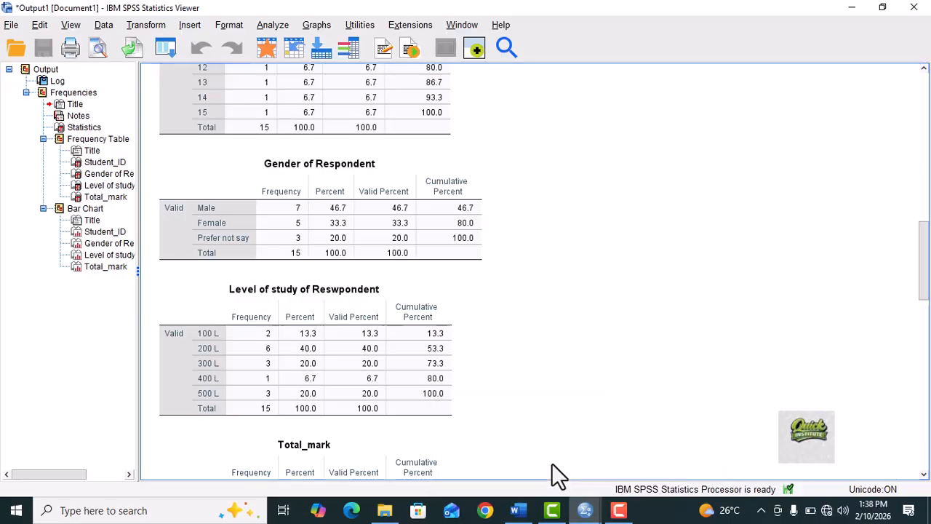
Step: Switch to the INTRODUCTION TO SPSS notes in Word and review from the Data View notes through the Output Window section to the Vol. 3 Interpretation heading
mouse_move(518, 510)
left_click(512, 451)
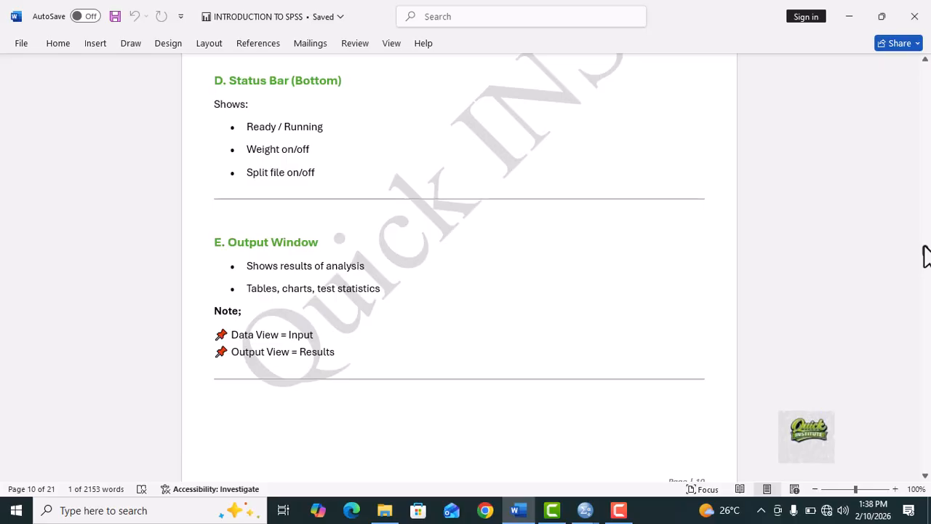
scroll(925, 256, "up", 6)
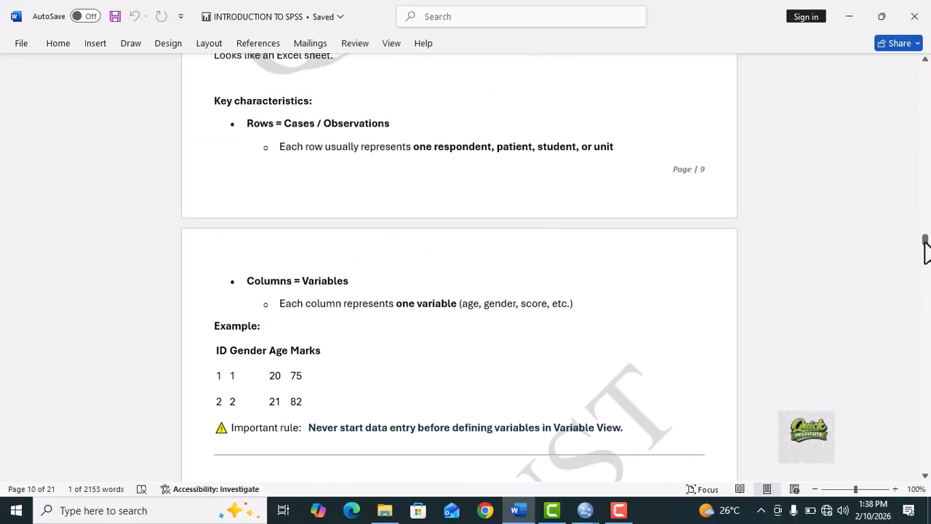
left_click_drag(925, 244, 925, 259)
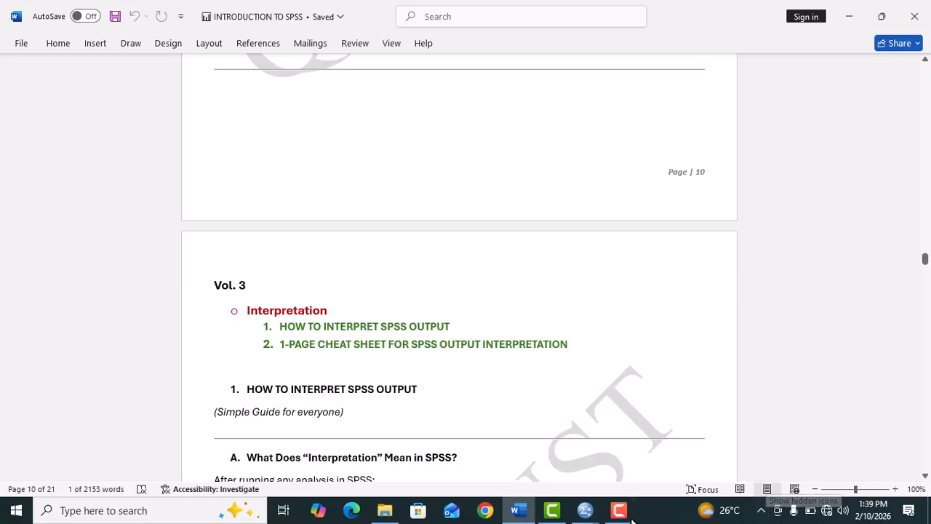
mouse_move(621, 513)
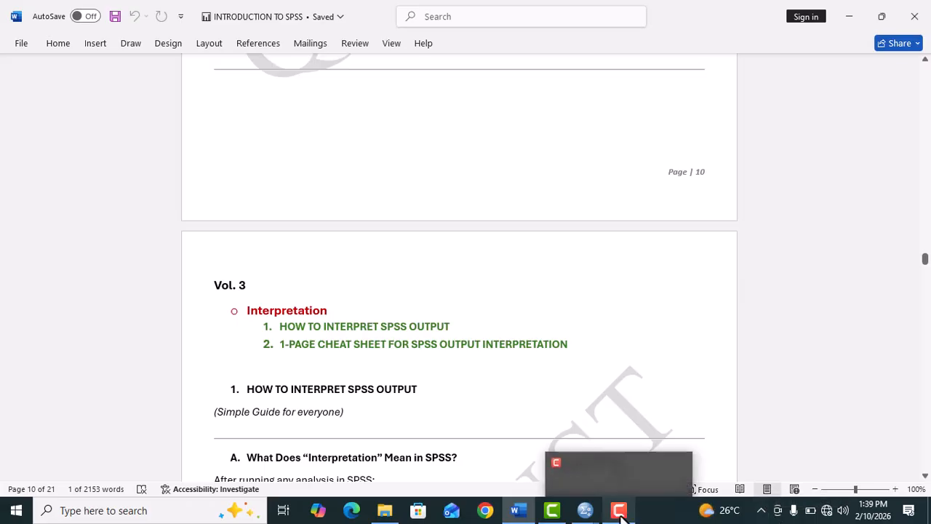